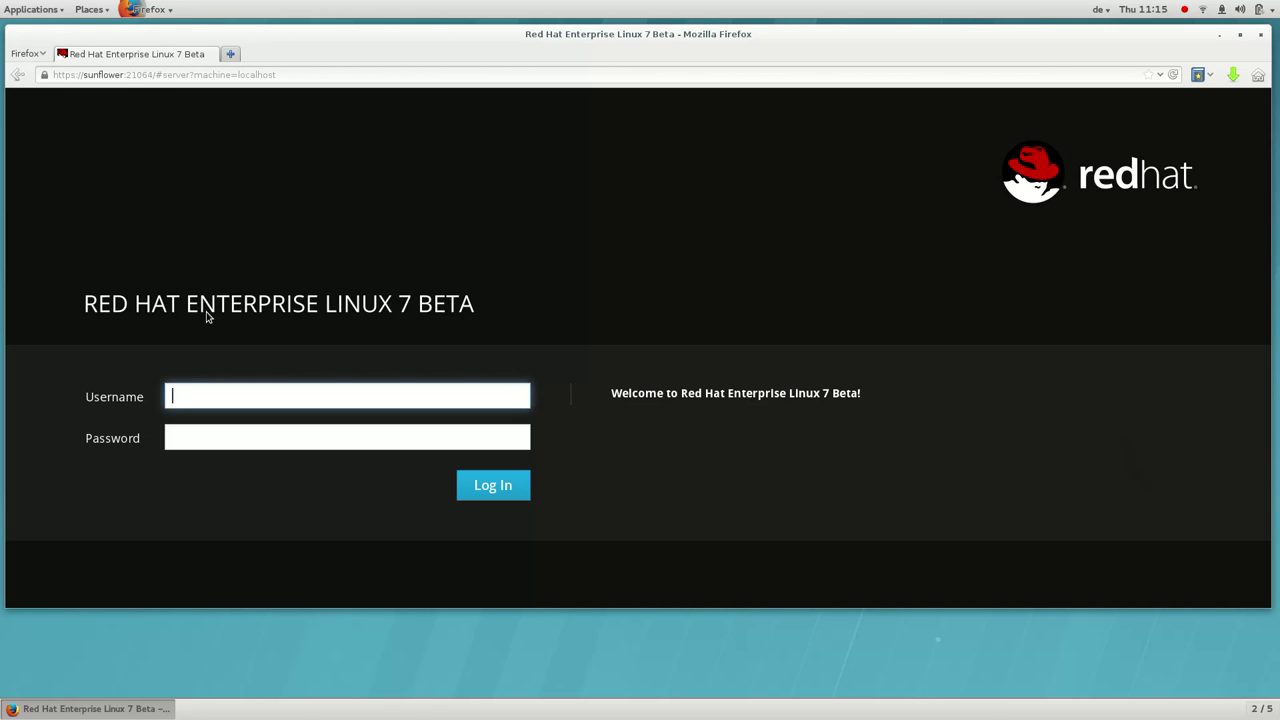
Log in to Cockpit as root with the account password
type("root")
key("Tab")
type("******")
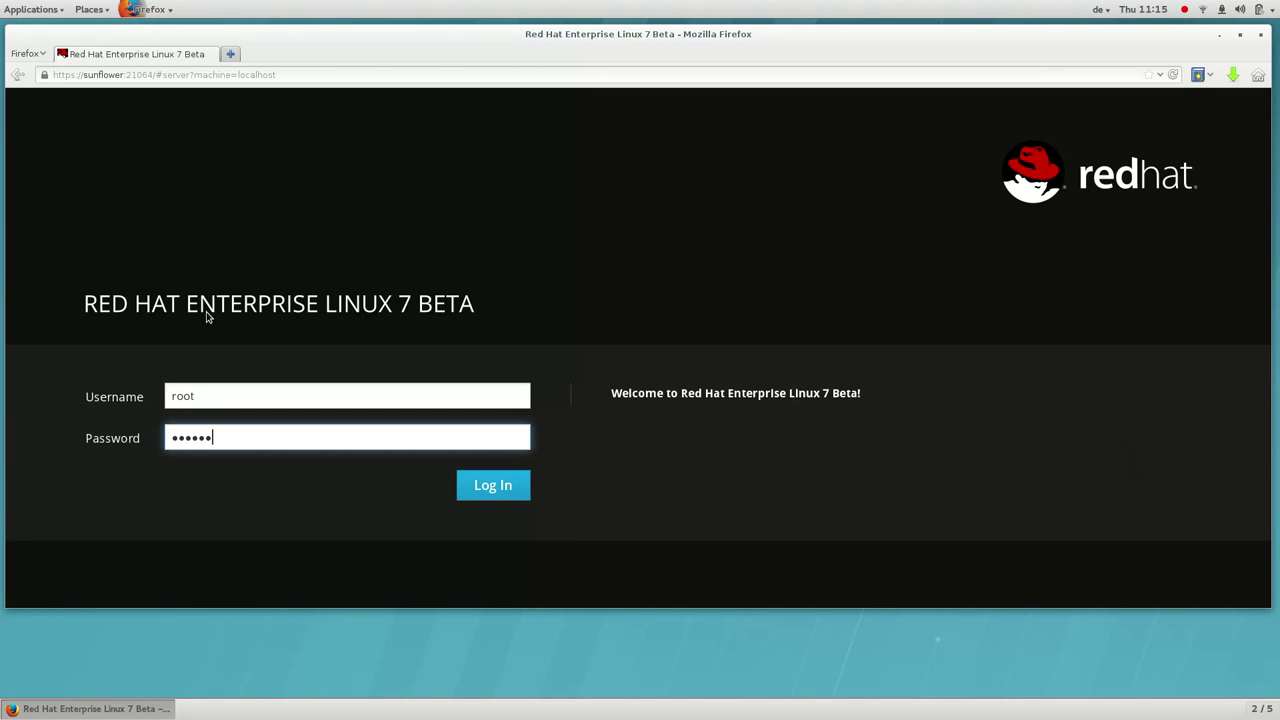
key("Return")
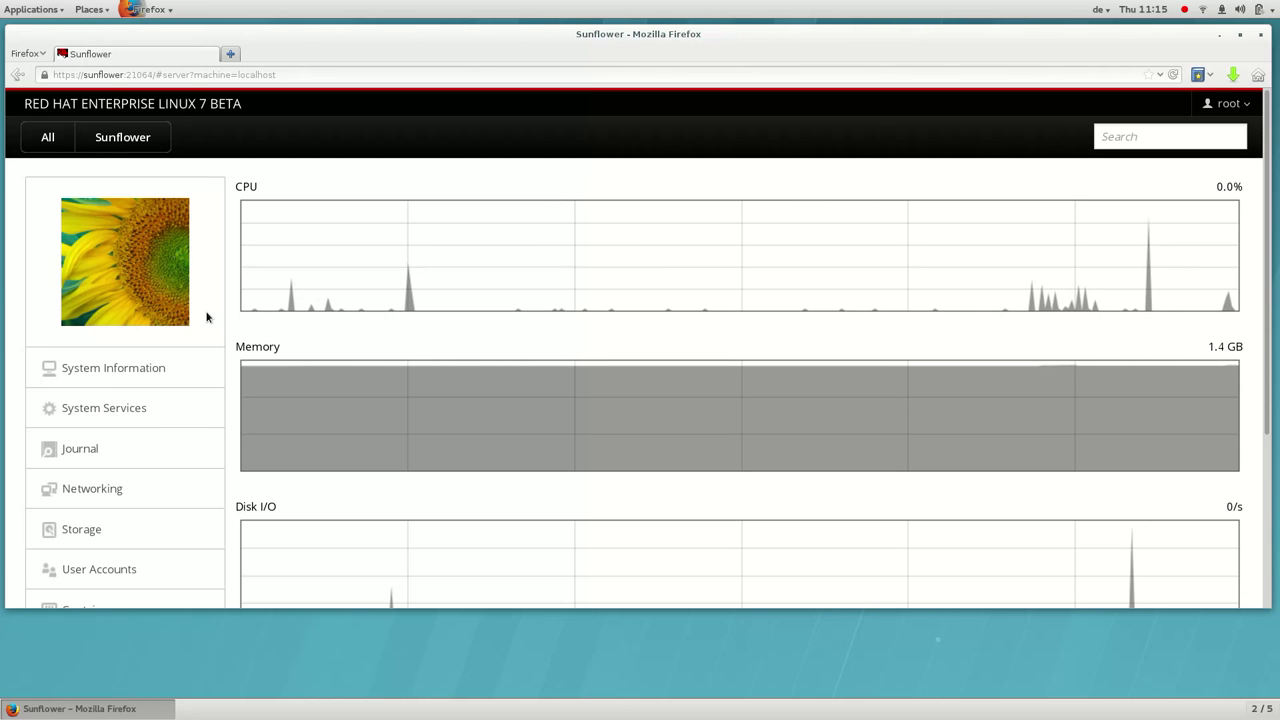
scroll(207, 317, "down", 3)
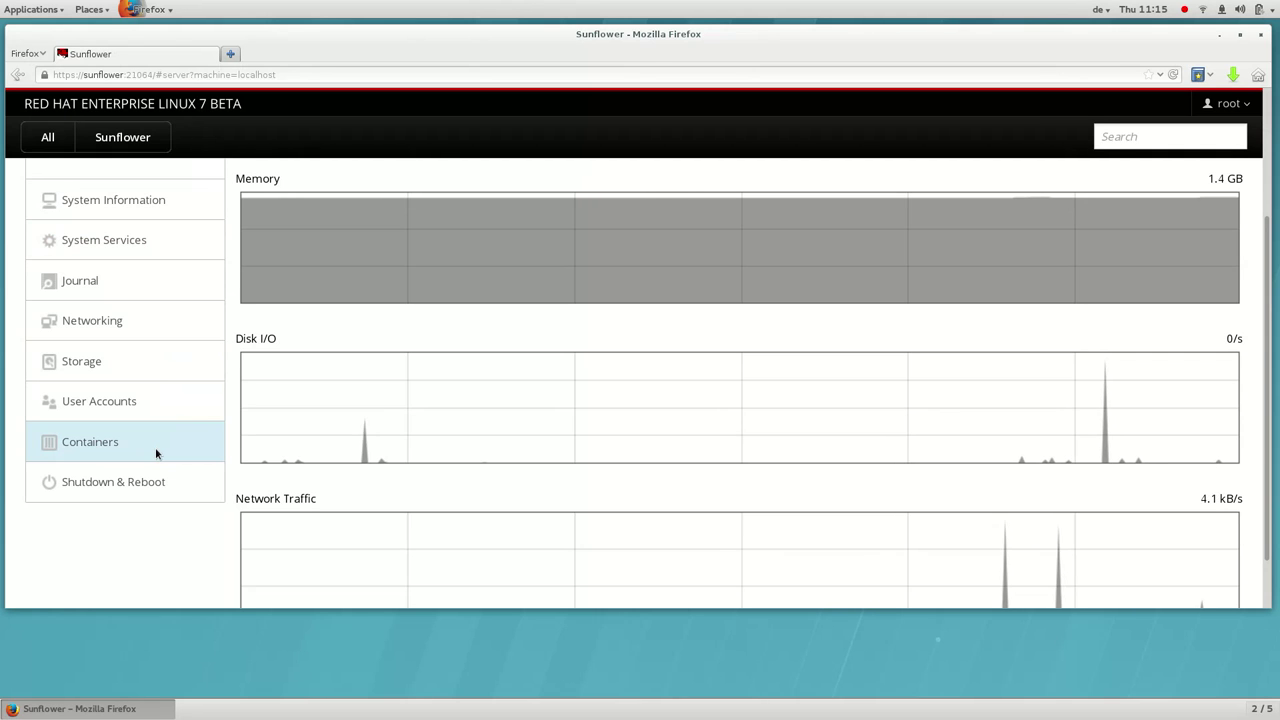
Open the tutum/wordpress:latest image details from the Containers page's image list
left_click(155, 454)
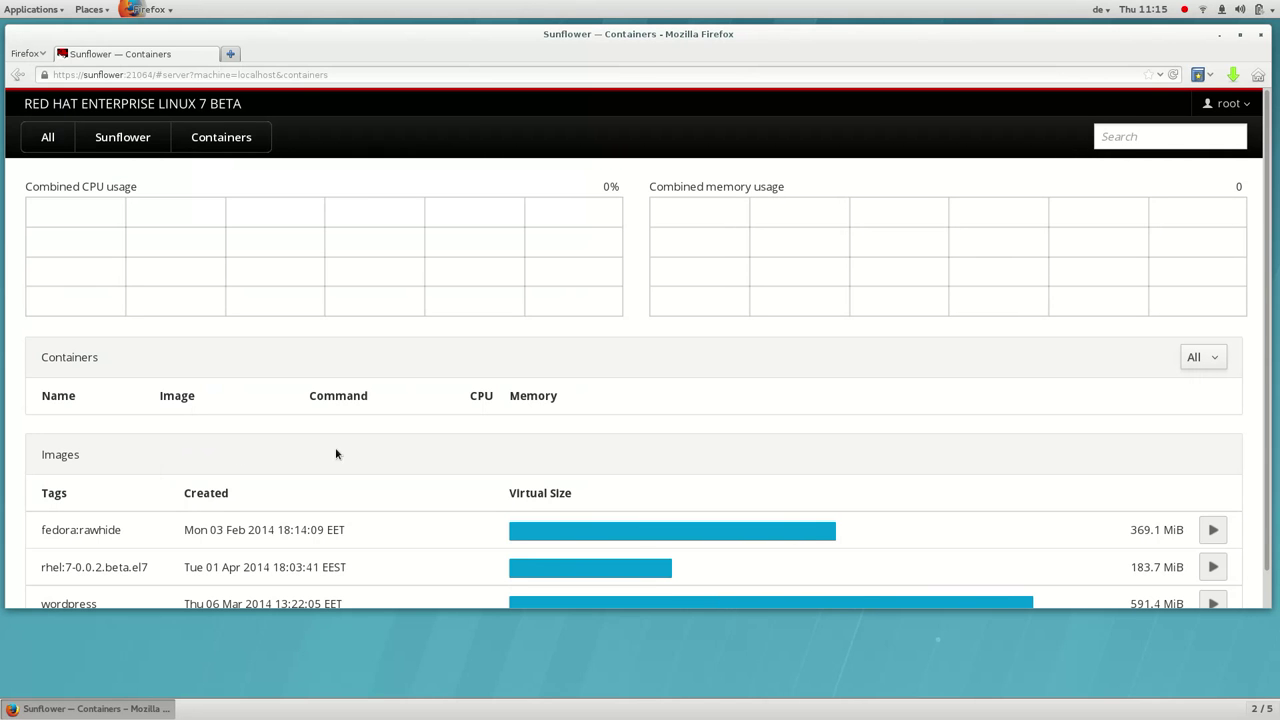
scroll(368, 453, "down", 1)
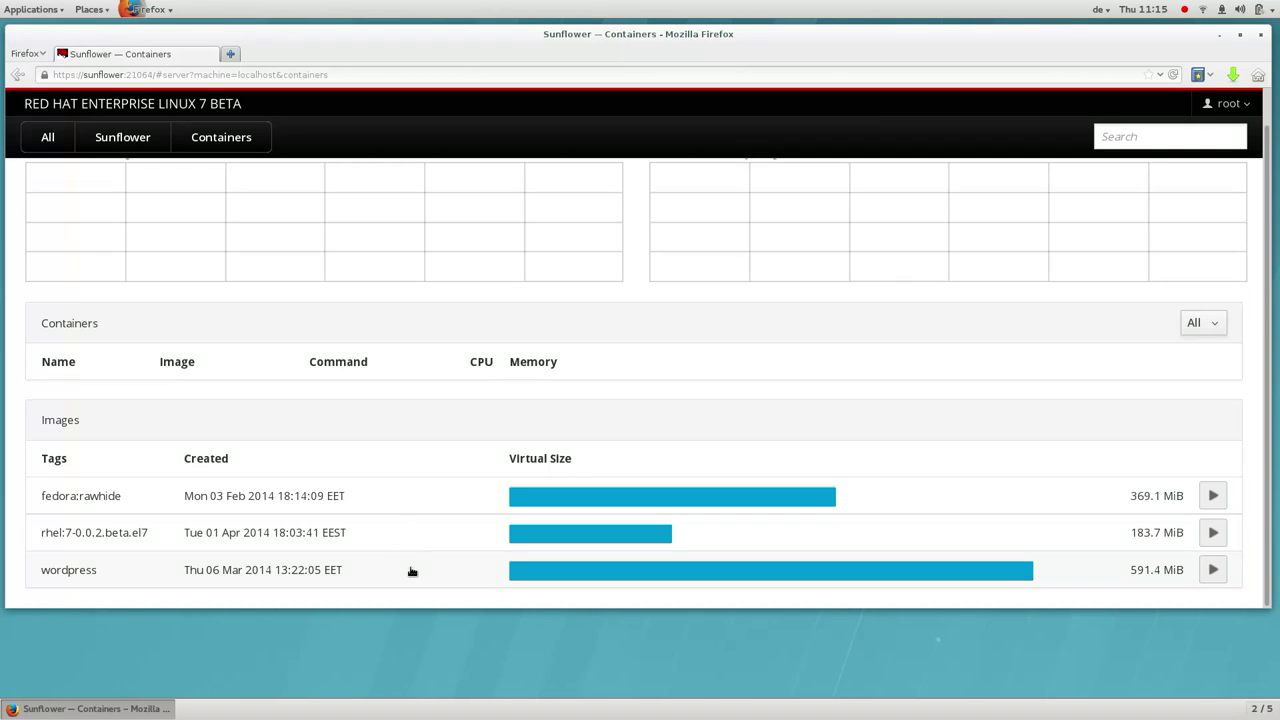
left_click(408, 570)
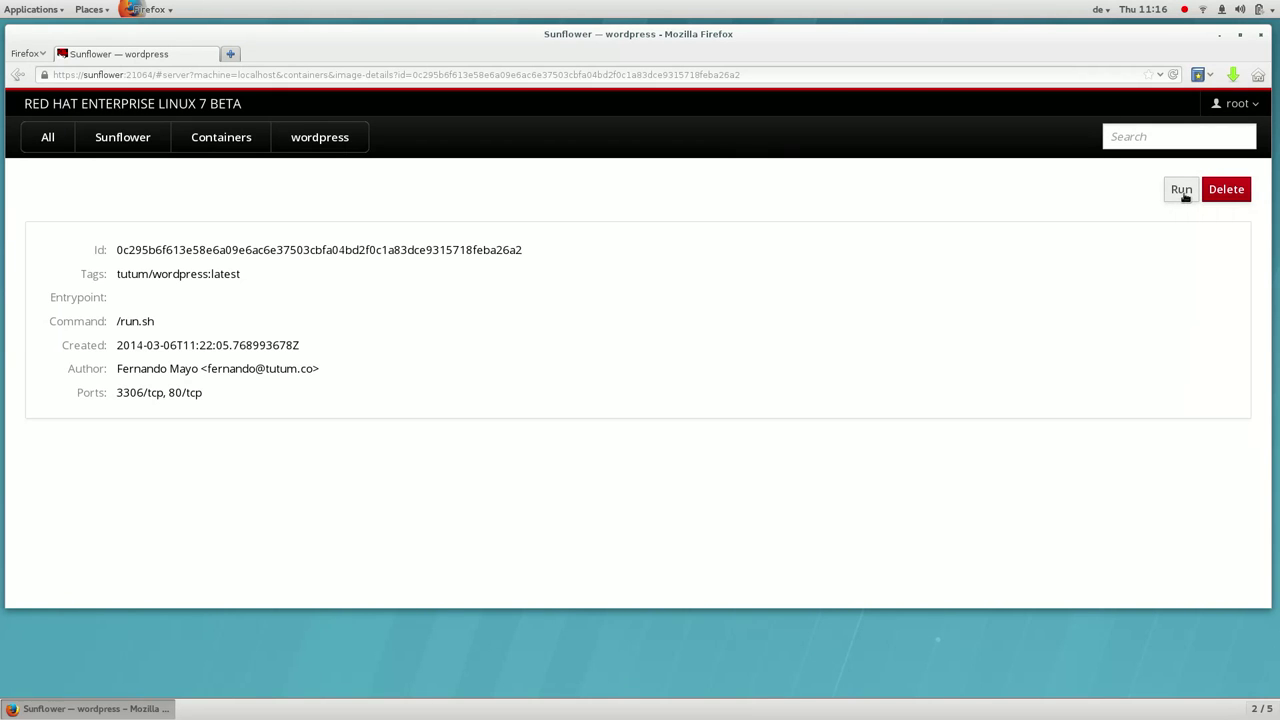
Open the Run Image settings for the tutum/wordpress:latest image
left_click(1182, 190)
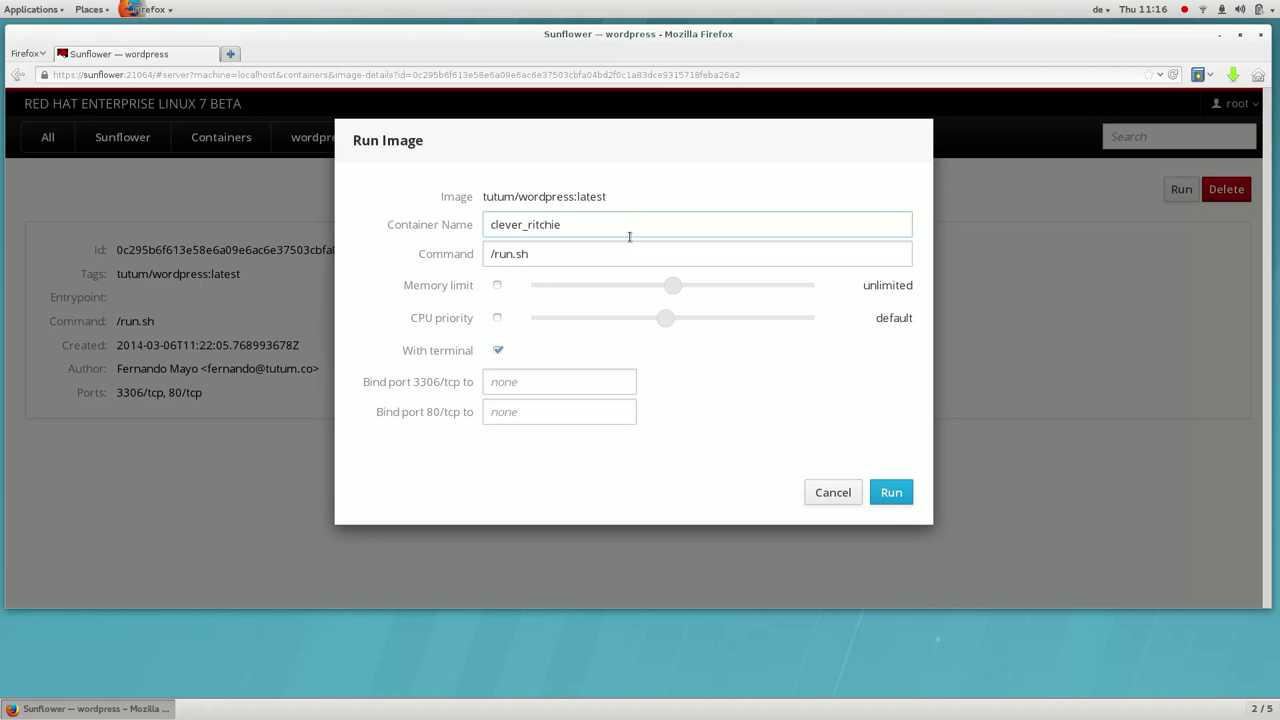
Name the container wordpress-1 and bind its port 80/tcp to host port 8080
key("ctrl+shift+Left")
key("ctrl+shift+Left")
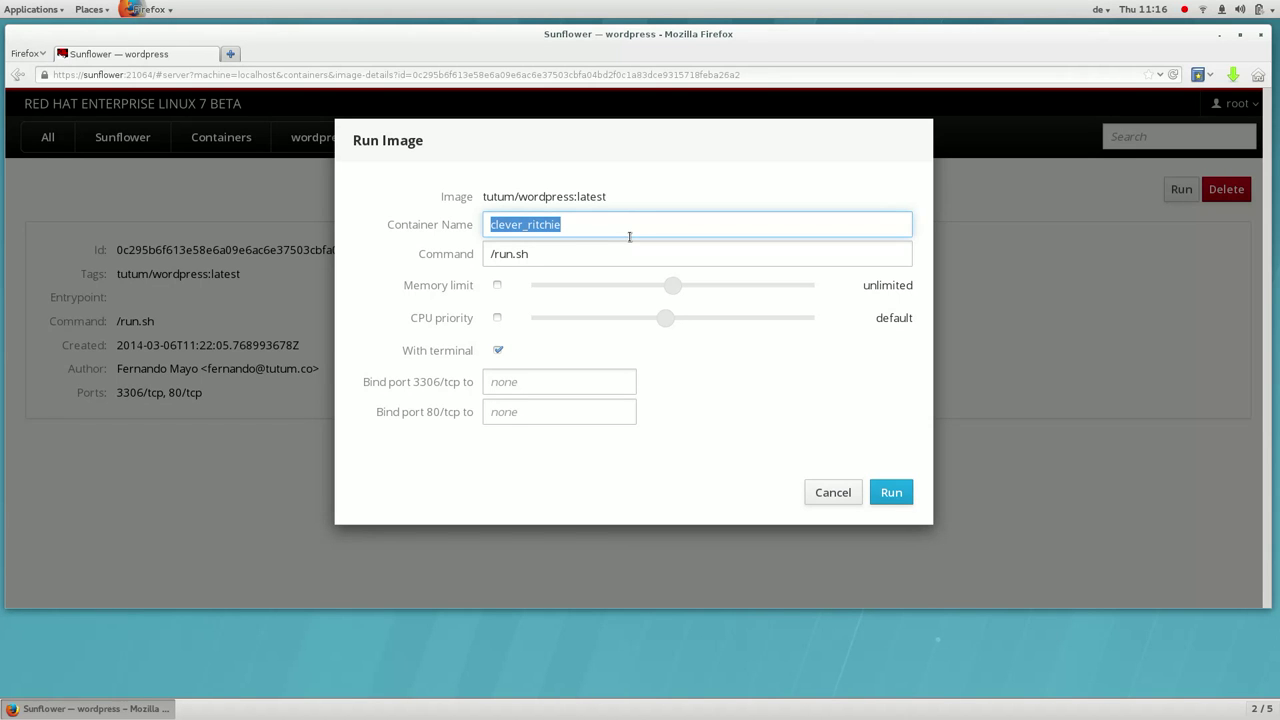
type("wordepress")
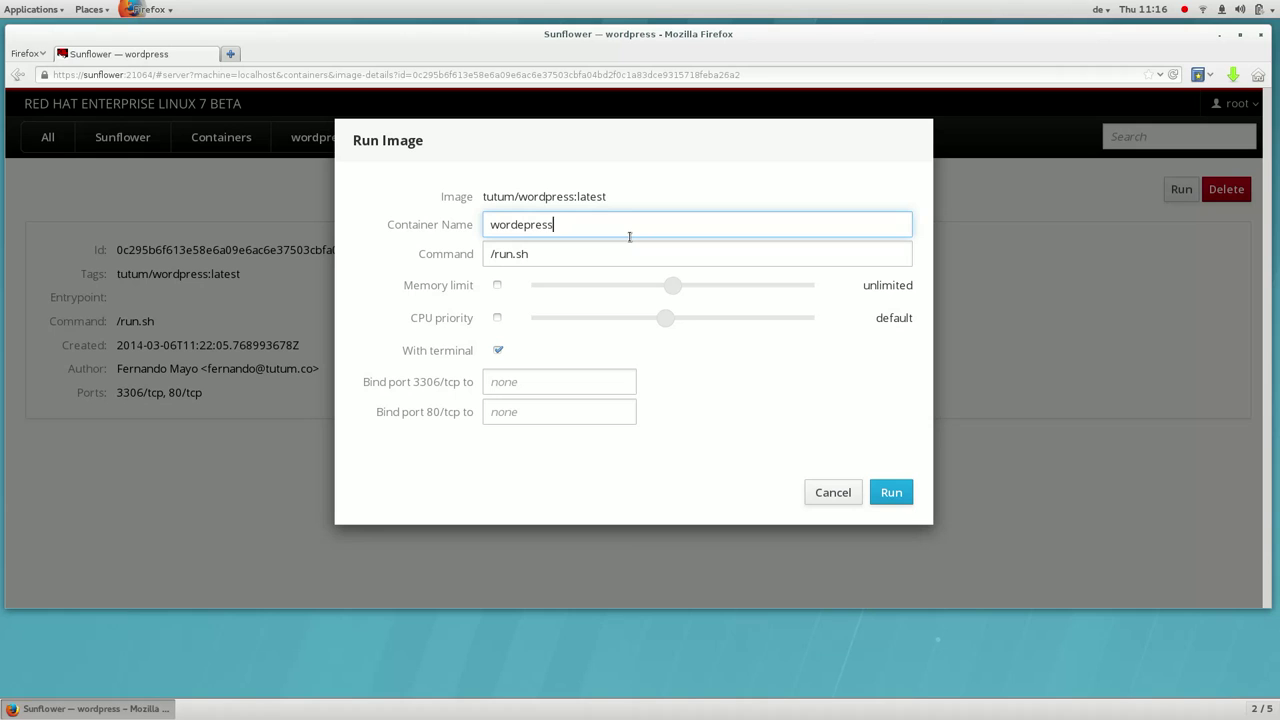
type("-1")
key("Left")
key("Left")
key("Left")
key("Left")
key("Left")
key("Left")
key("Left")
key("BackSpace")
left_click(578, 394)
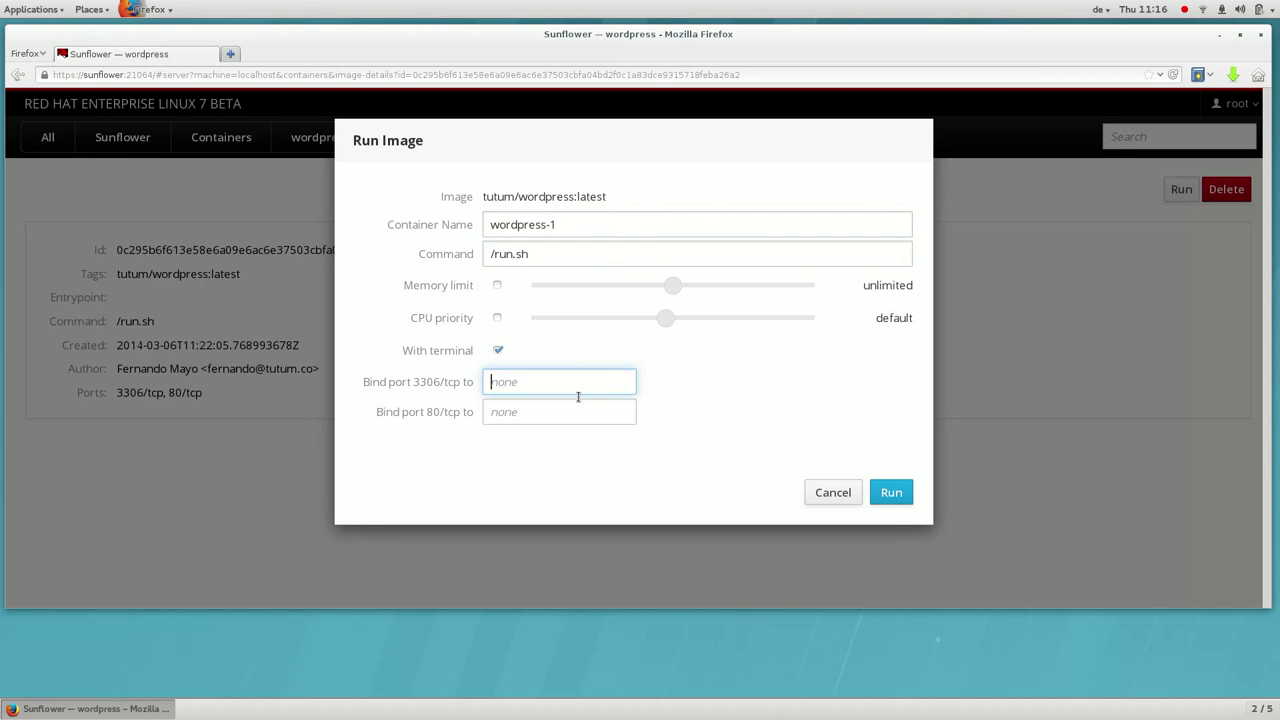
left_click(578, 420)
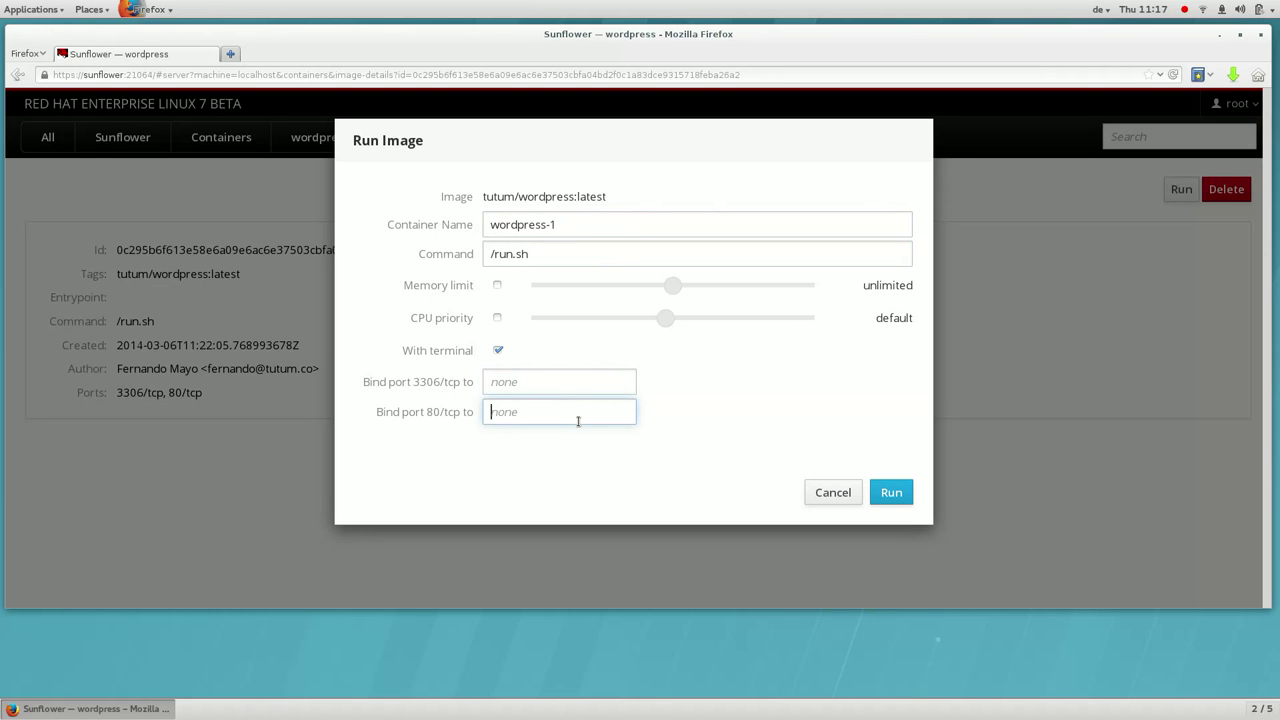
type("8080")
Run the wordpress-1 container with the configured settings
left_click(900, 500)
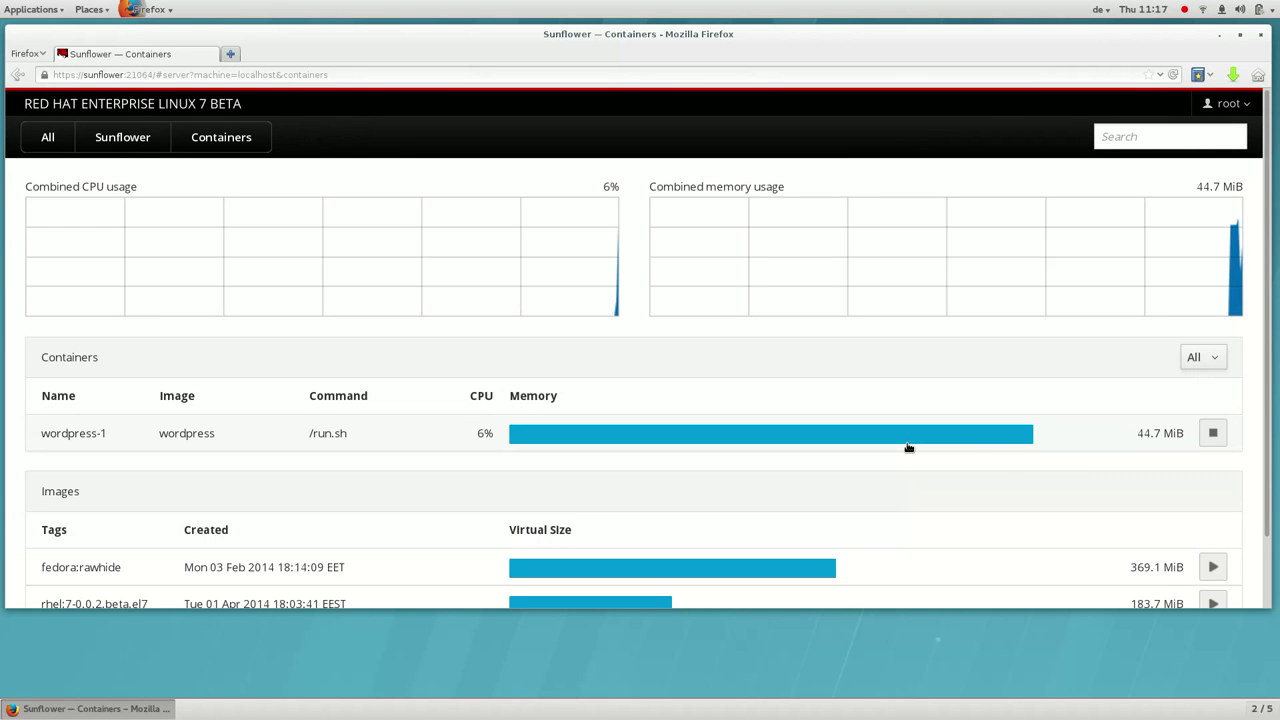
Open the wordpress-1 container's details page showing port 8080 mapped to 80/tcp
left_click(908, 448)
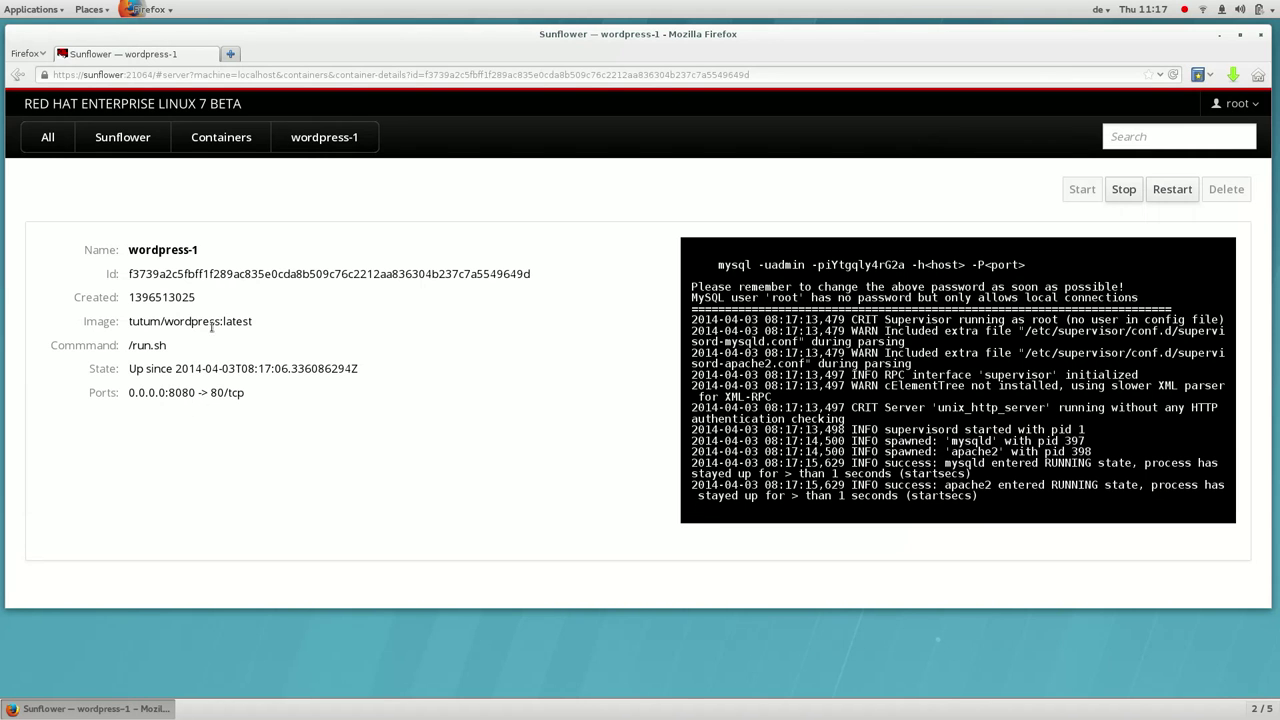
Load sunflower:8080 in a new browser tab to check the WordPress install page, then return to Cockpit
left_click(230, 53)
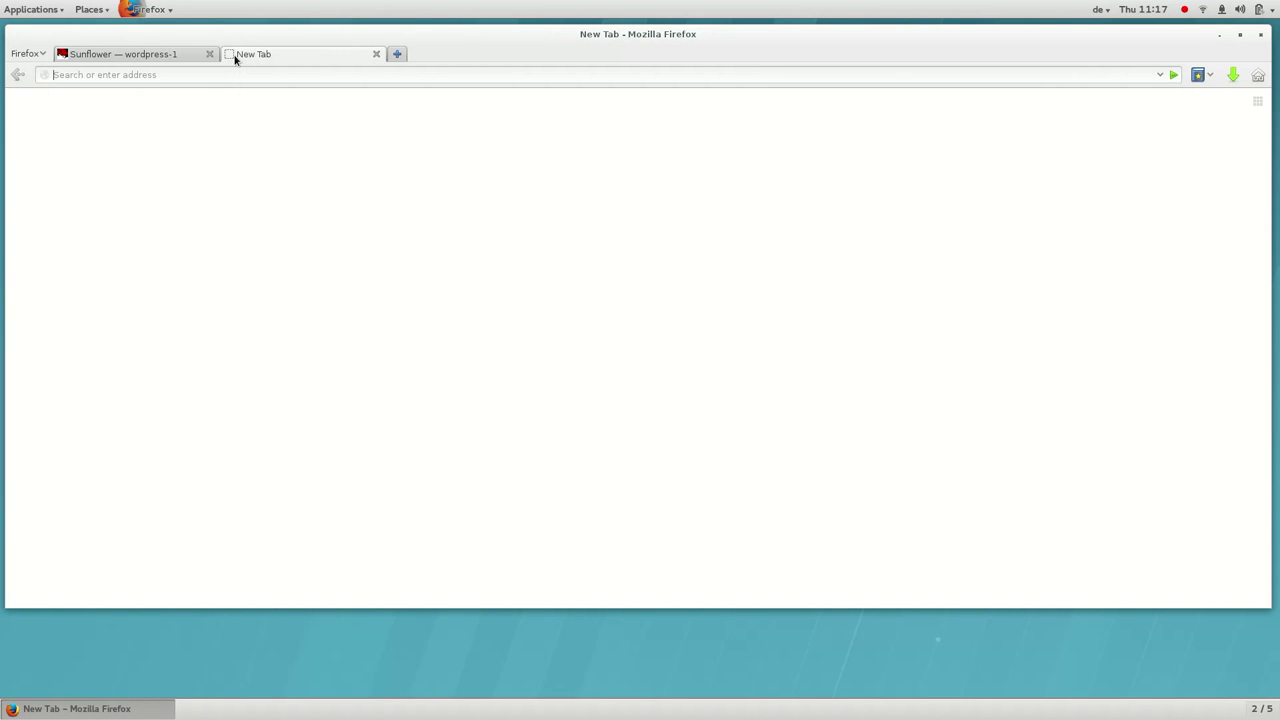
type("sunflower:8")
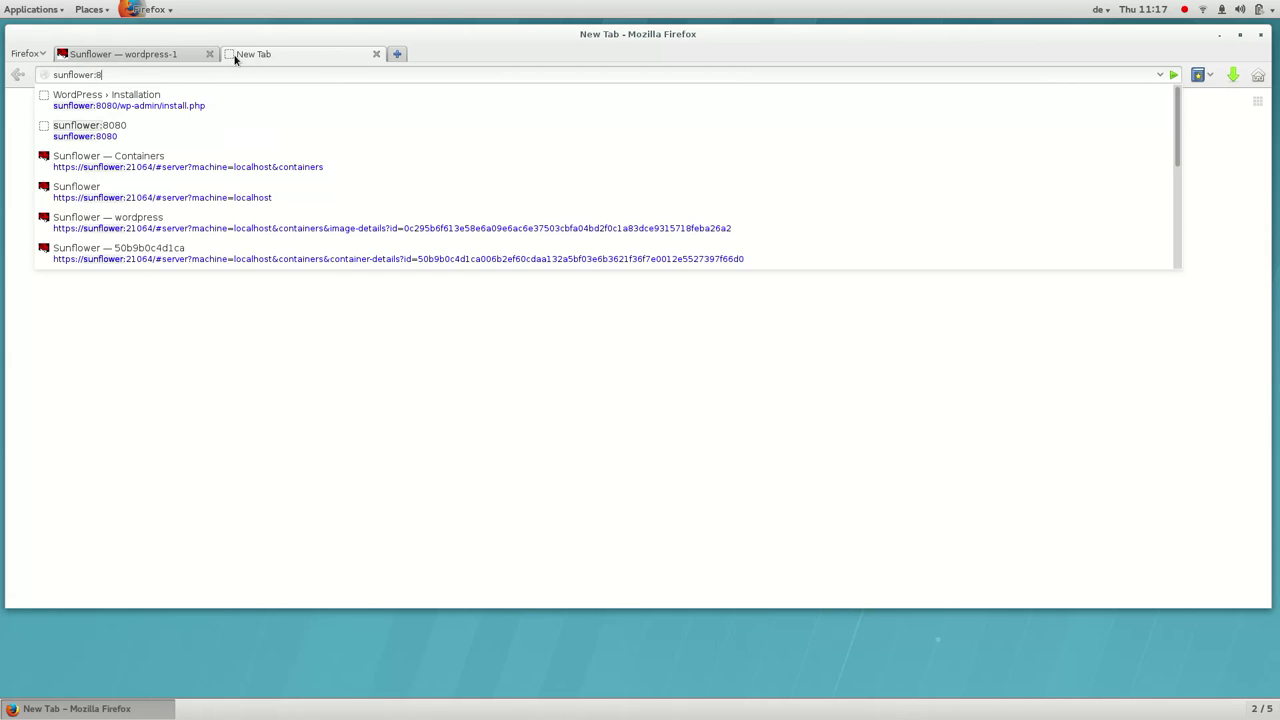
type("080")
key("Return")
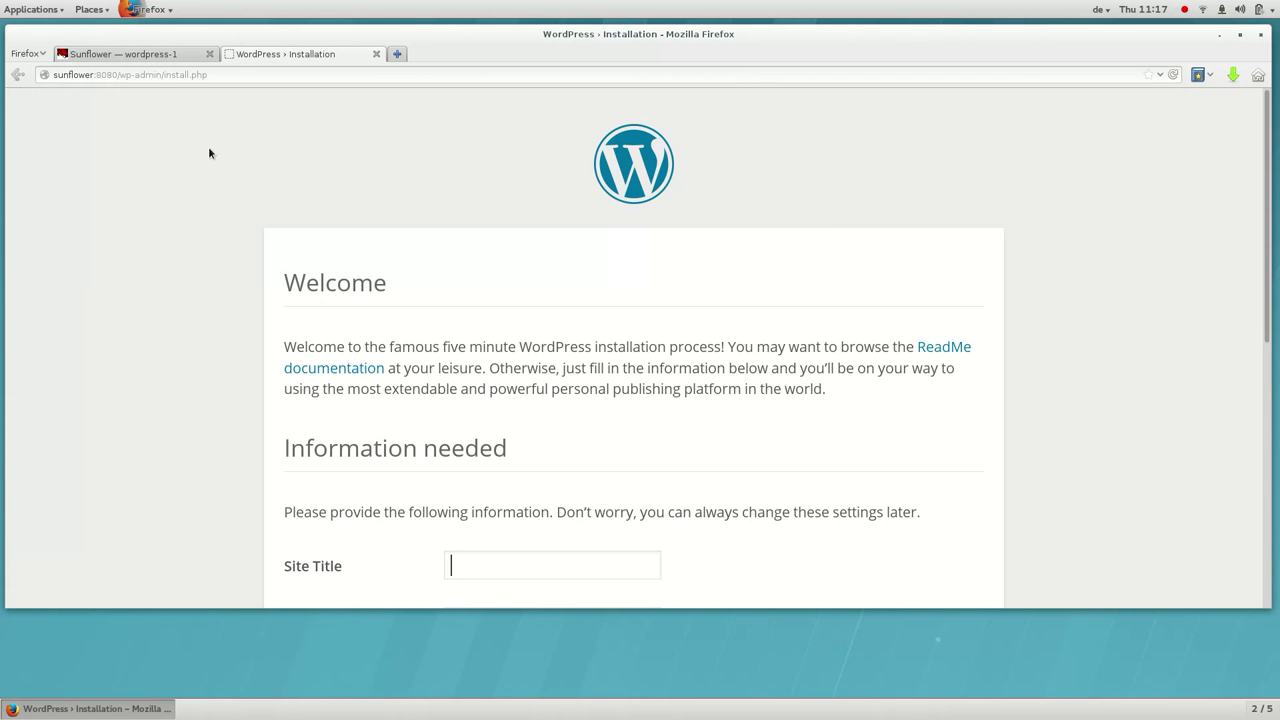
scroll(207, 232, "down", 10)
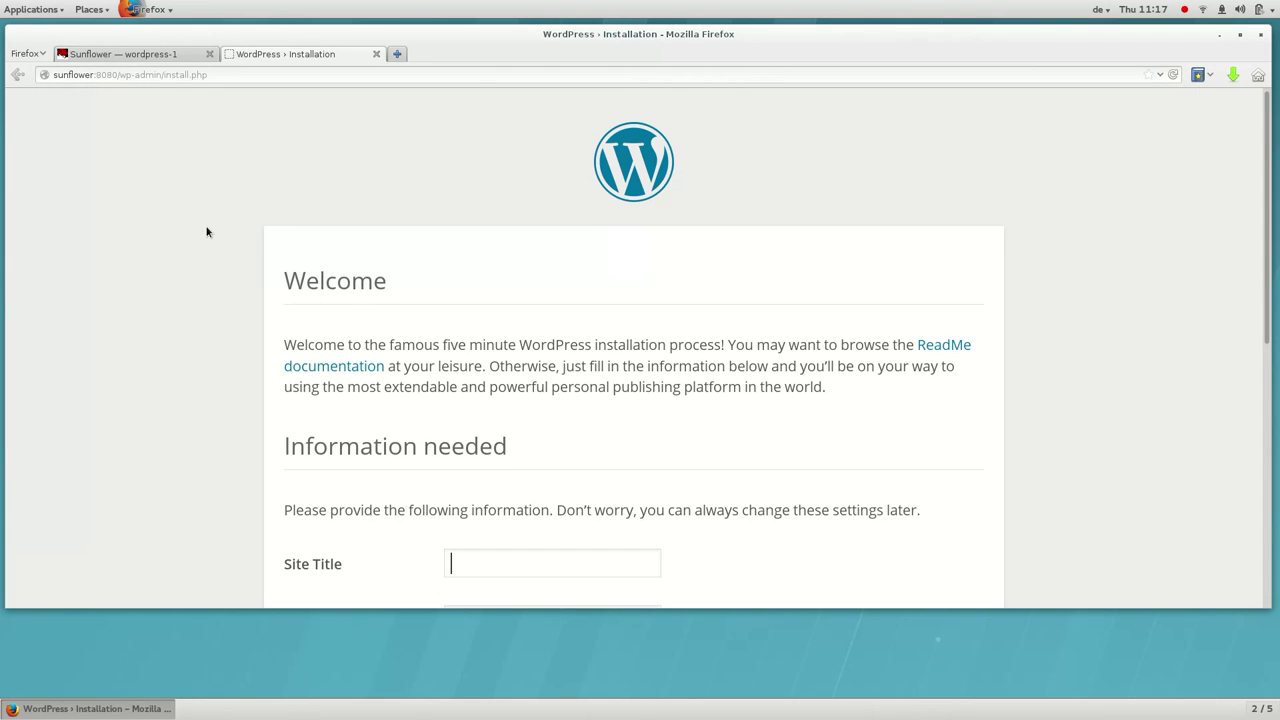
scroll(207, 232, "up", 10)
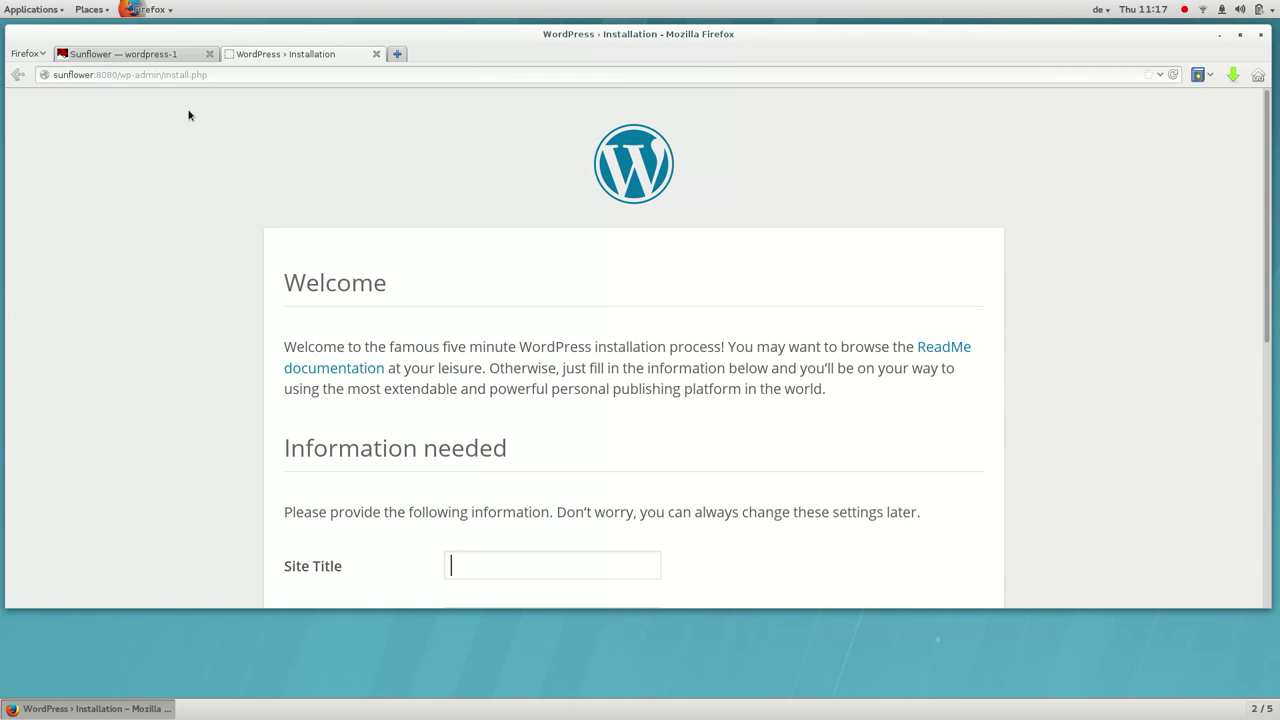
left_click(172, 59)
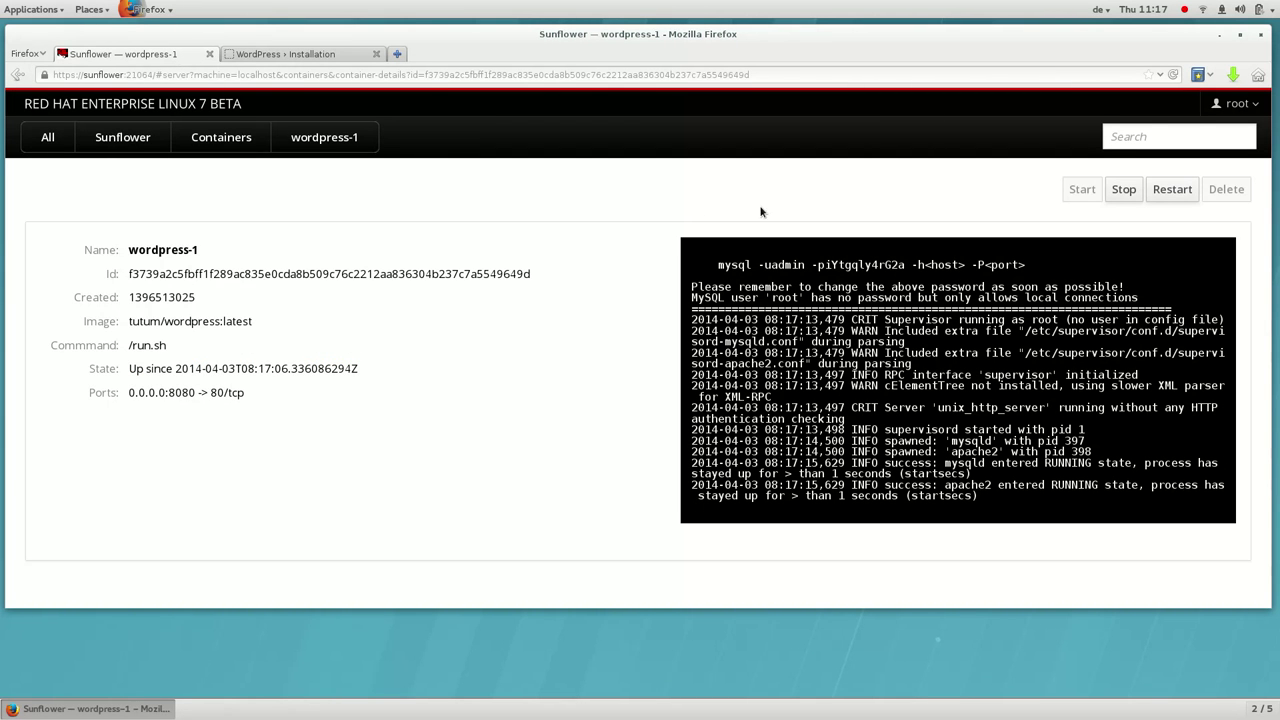
Stop the running wordpress-1 container
left_click(1124, 190)
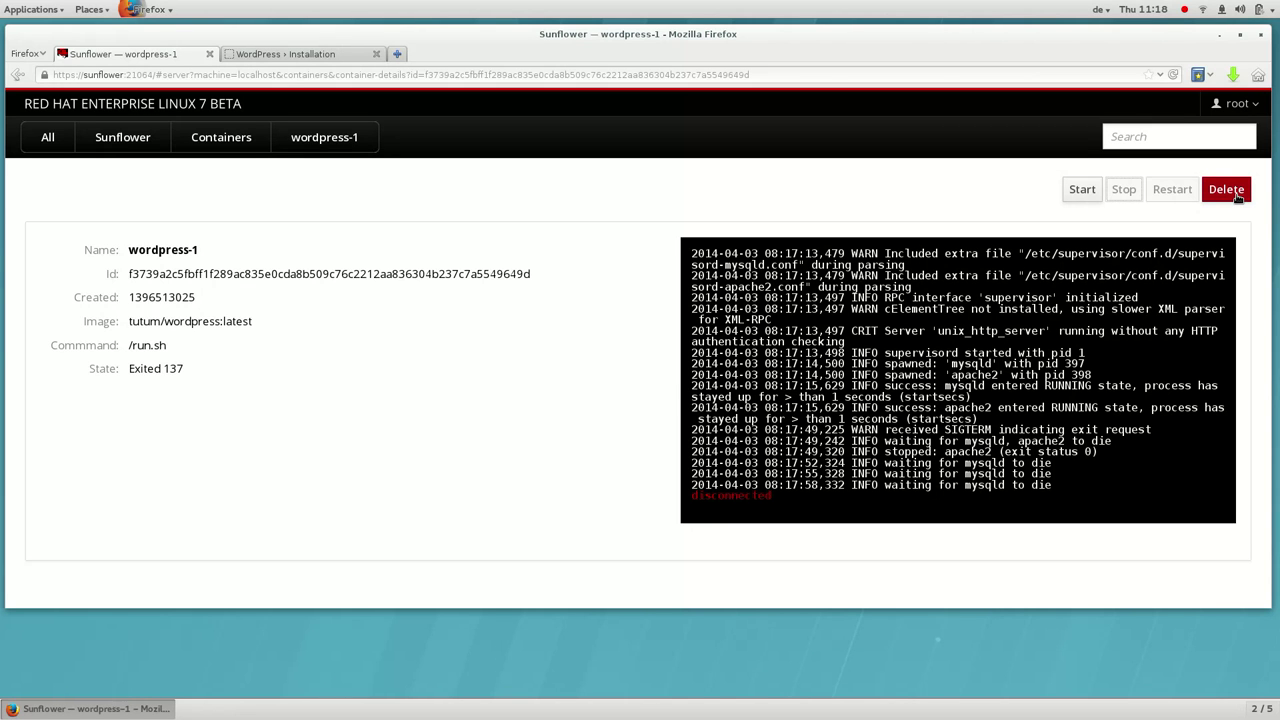
Delete the stopped wordpress-1 container
left_click(1226, 190)
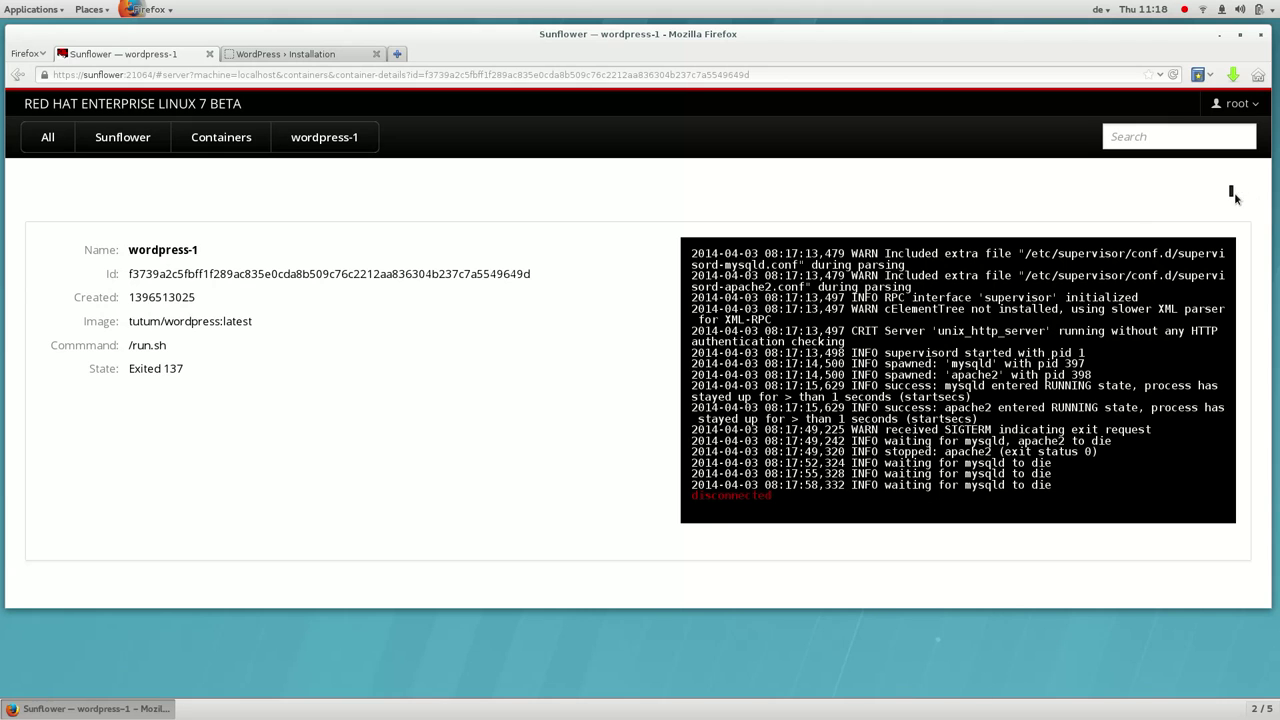